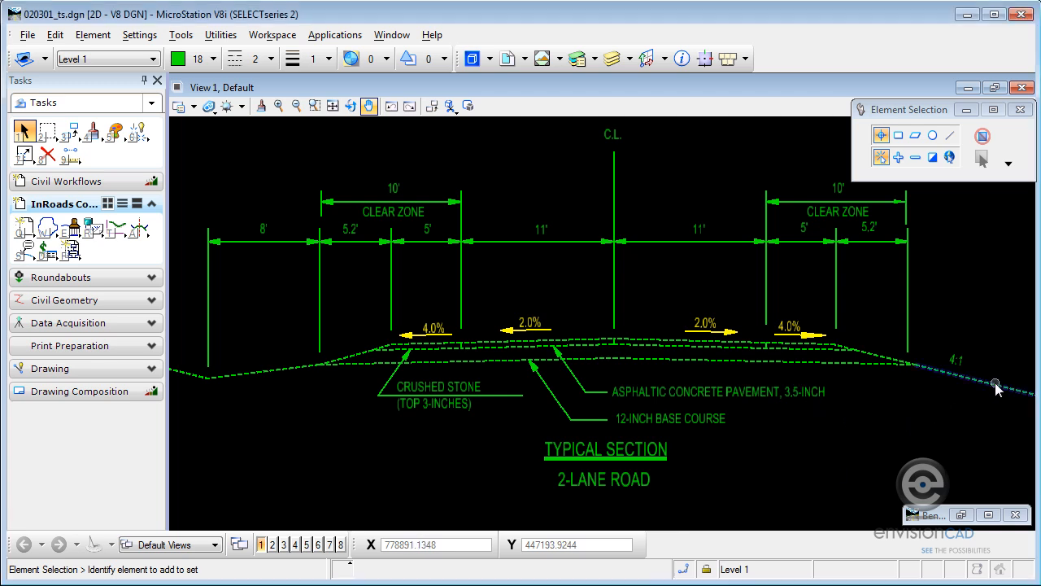
- Select all the dashed pavement, shoulder, base course and side-slope lines of the 2-lane road typical section
left_click(935, 372)
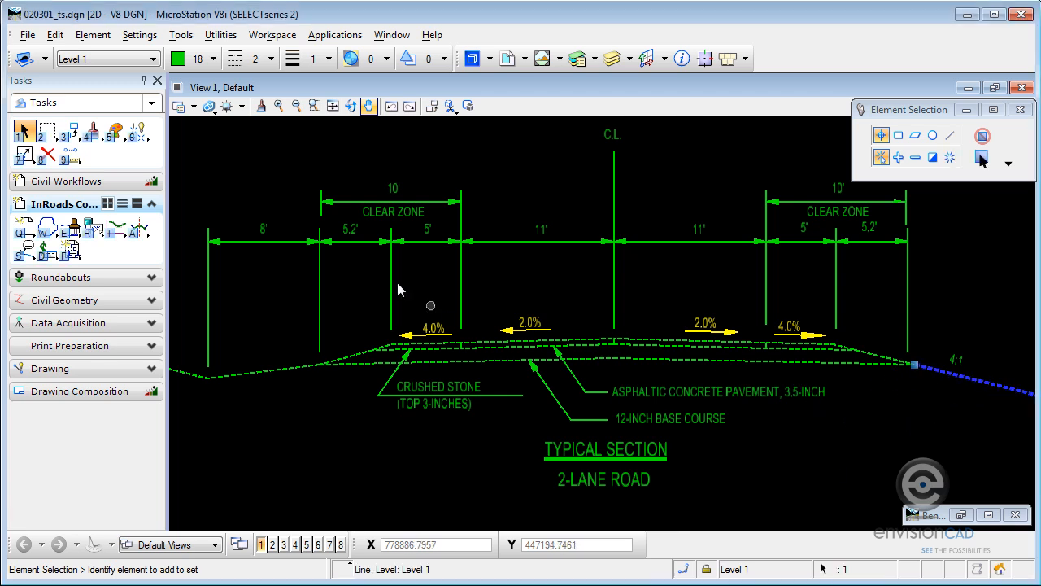
left_click(20, 127)
left_click(775, 364, "ctrl")
left_click(866, 353, "ctrl")
left_click(822, 347, "ctrl")
left_click(723, 348, "ctrl")
left_click(575, 346, "ctrl")
left_click(574, 359, "ctrl")
left_click(431, 344, "ctrl")
left_click(358, 352, "ctrl")
left_click(282, 371, "ctrl")
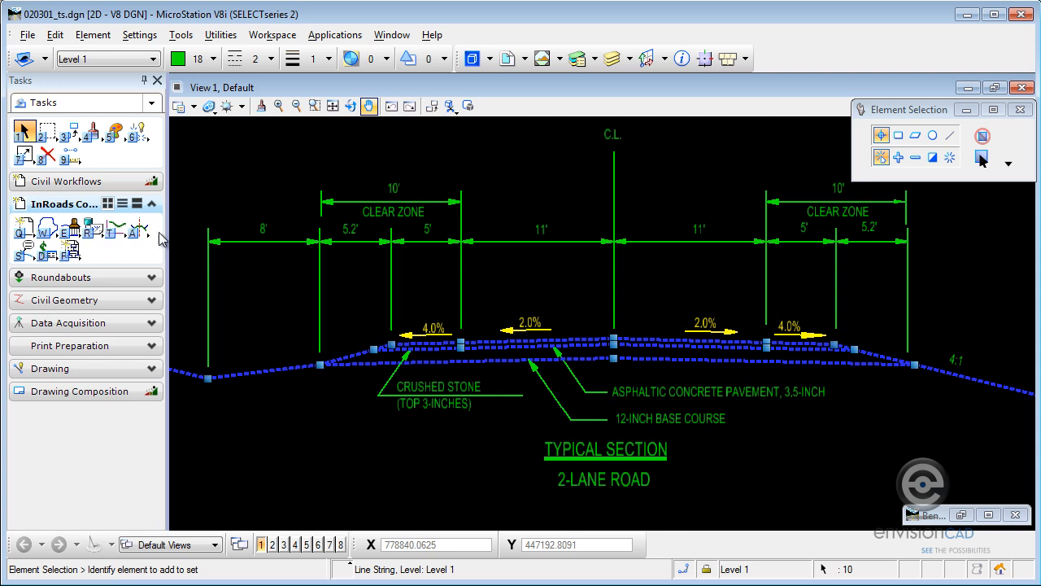
- Open the Create Template editor and start importing a template from graphics
left_click(146, 235)
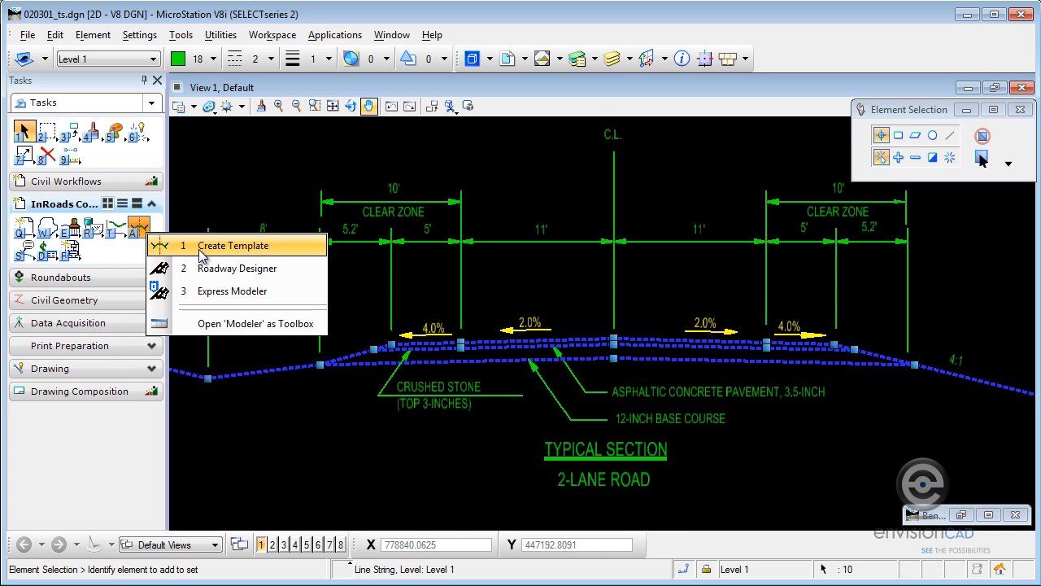
left_click(202, 254)
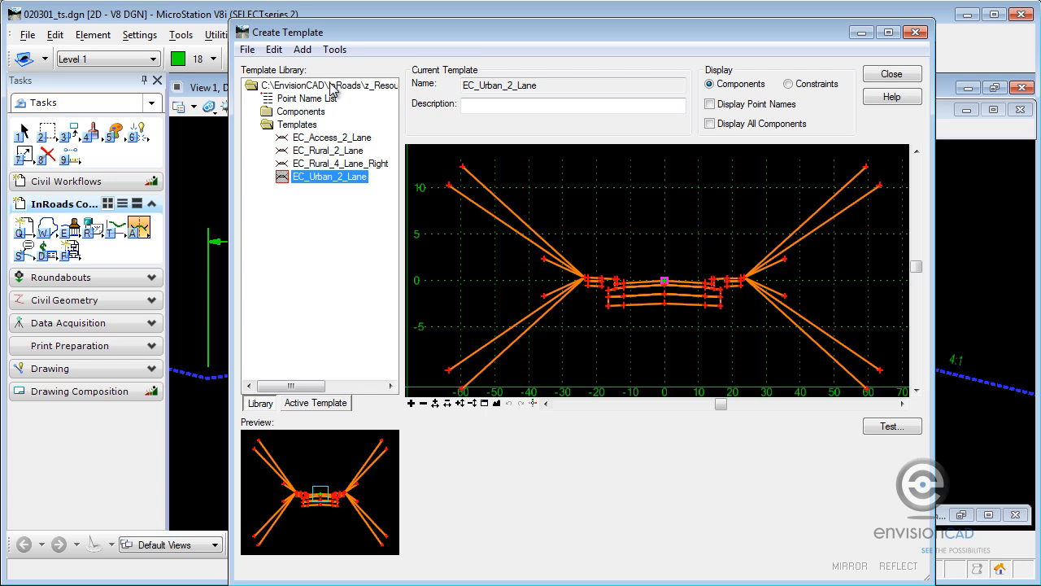
left_click(247, 49)
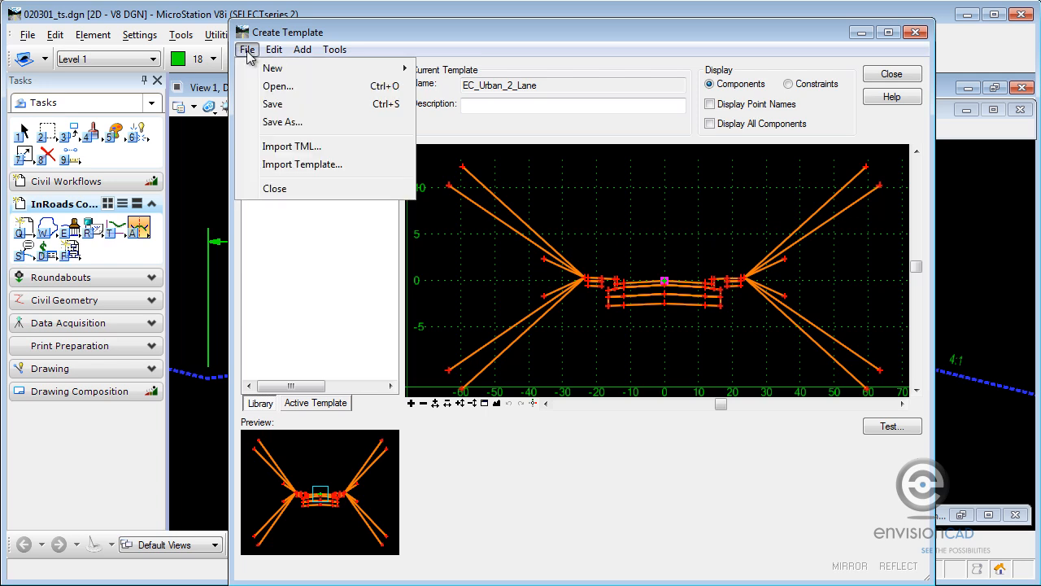
left_click(290, 165)
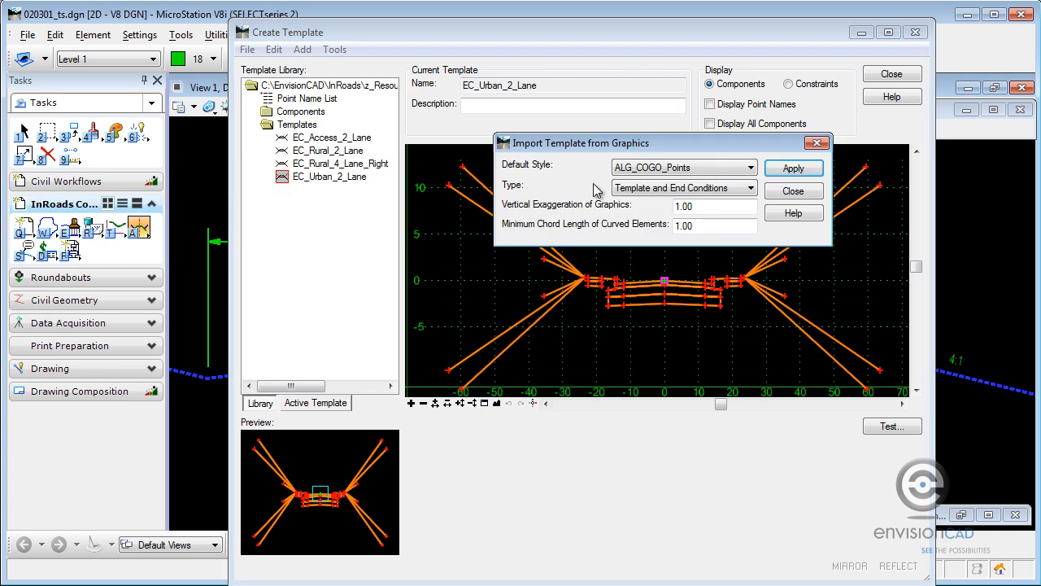
- Set the import's default style to Default and its type to Template and End Conditions
left_click(694, 168)
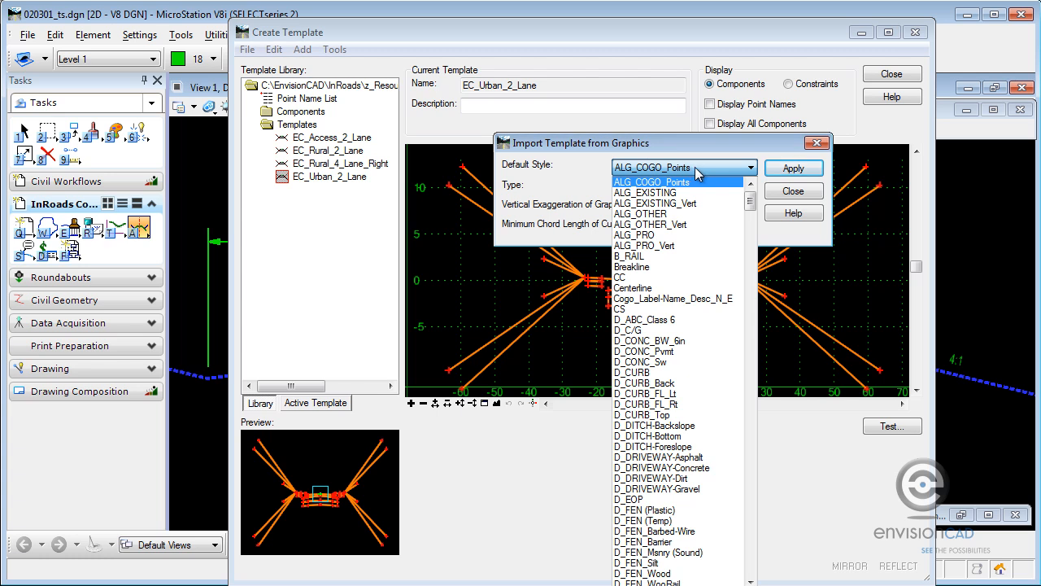
left_click_drag(748, 203, 753, 226)
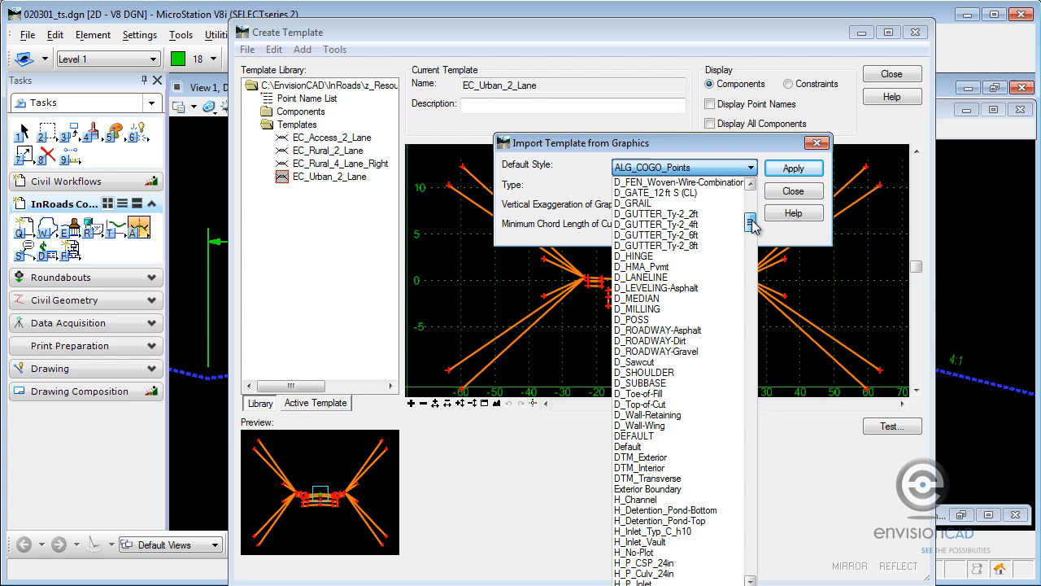
left_click(667, 447)
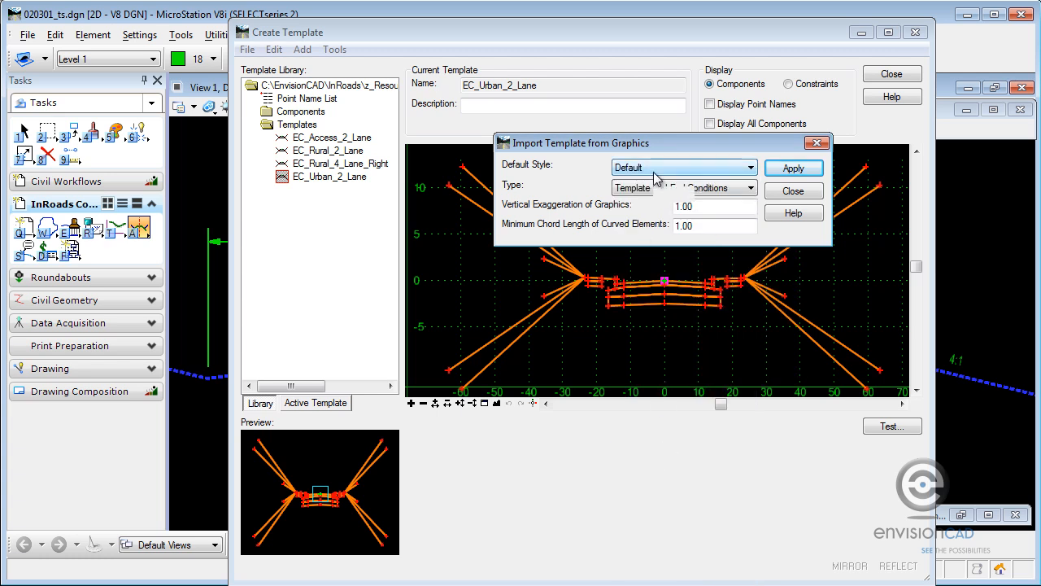
left_click(742, 192)
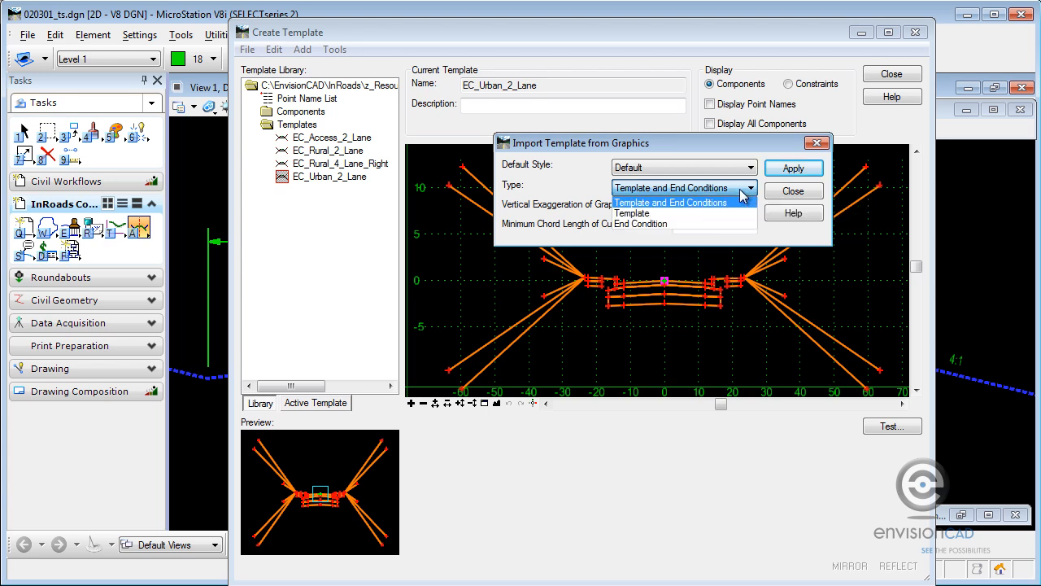
left_click(693, 206)
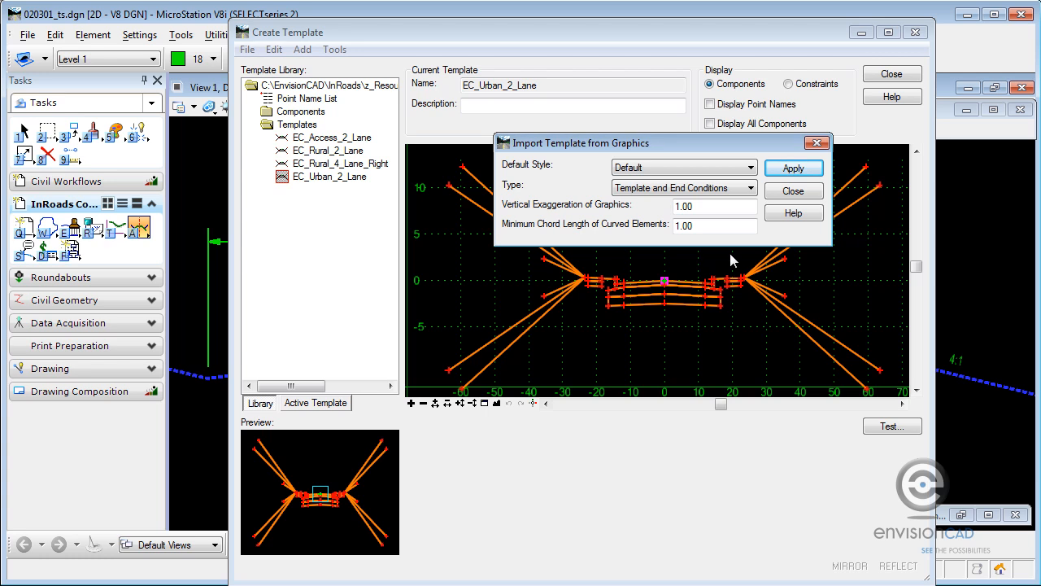
- Import the selected graphics with the origin at the centerline crown and the hinge points at the outer base course edges
left_click(793, 169)
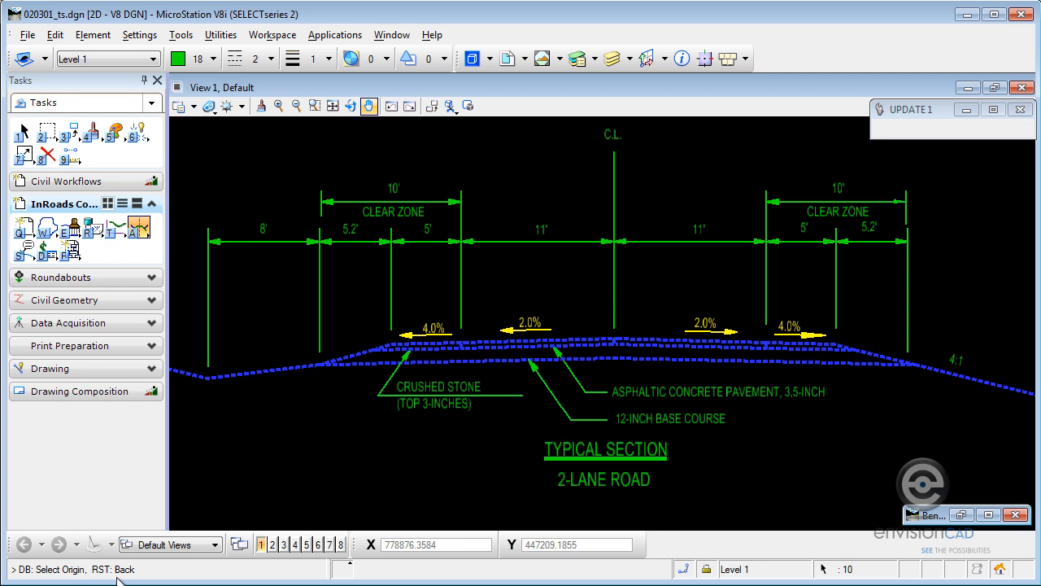
left_click(651, 309)
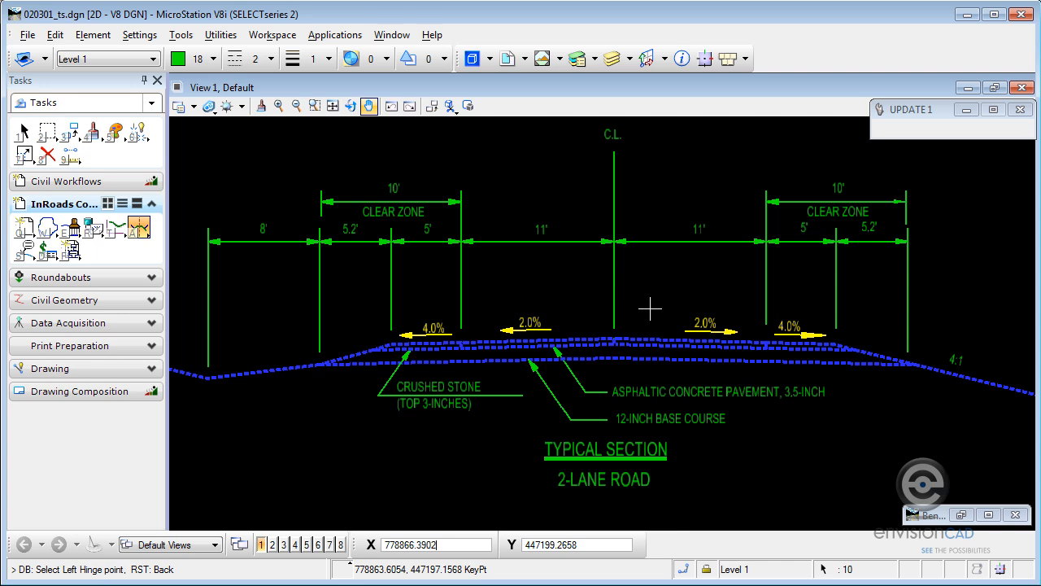
left_click(296, 394)
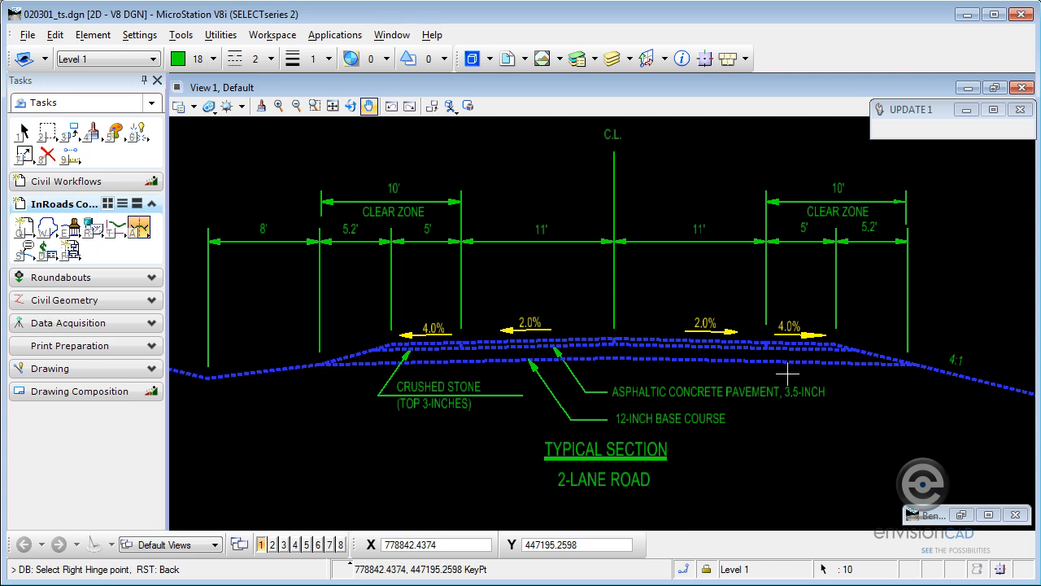
left_click(946, 310)
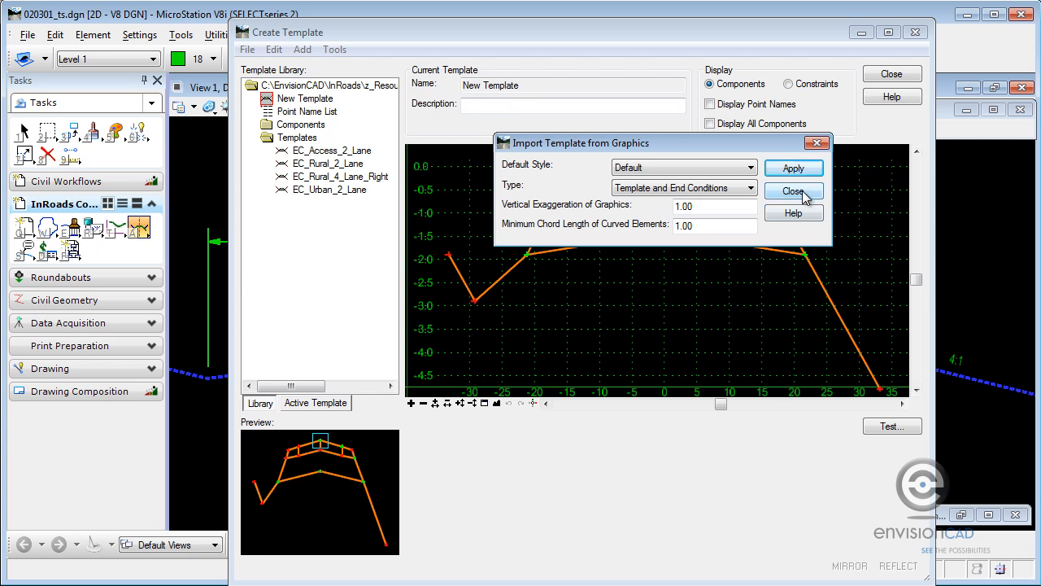
left_click(803, 192)
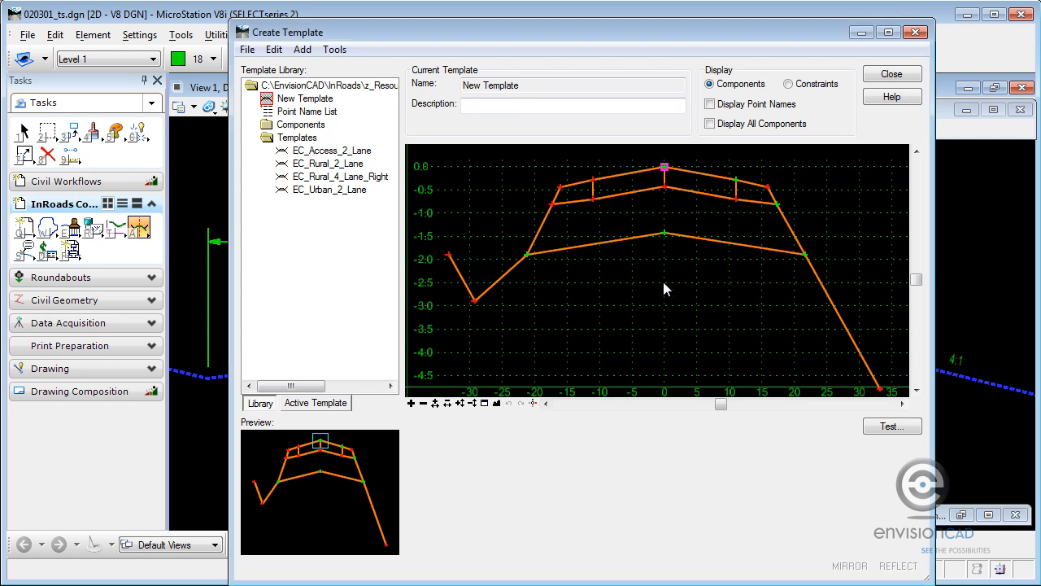
- Review the point naming affixes in the template options and display the point names on the new template
left_click(472, 403)
left_click(472, 403)
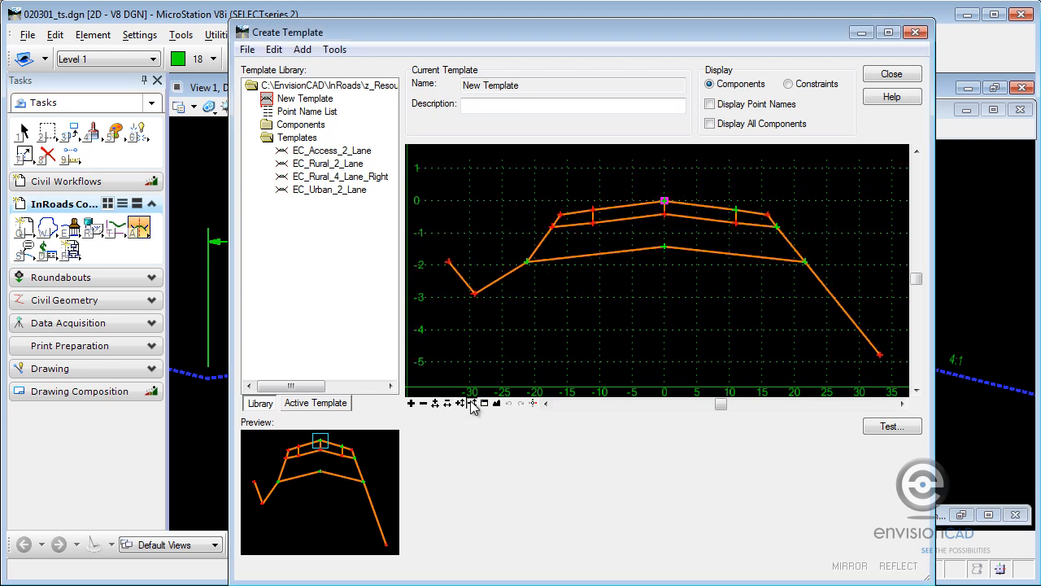
left_click(472, 402)
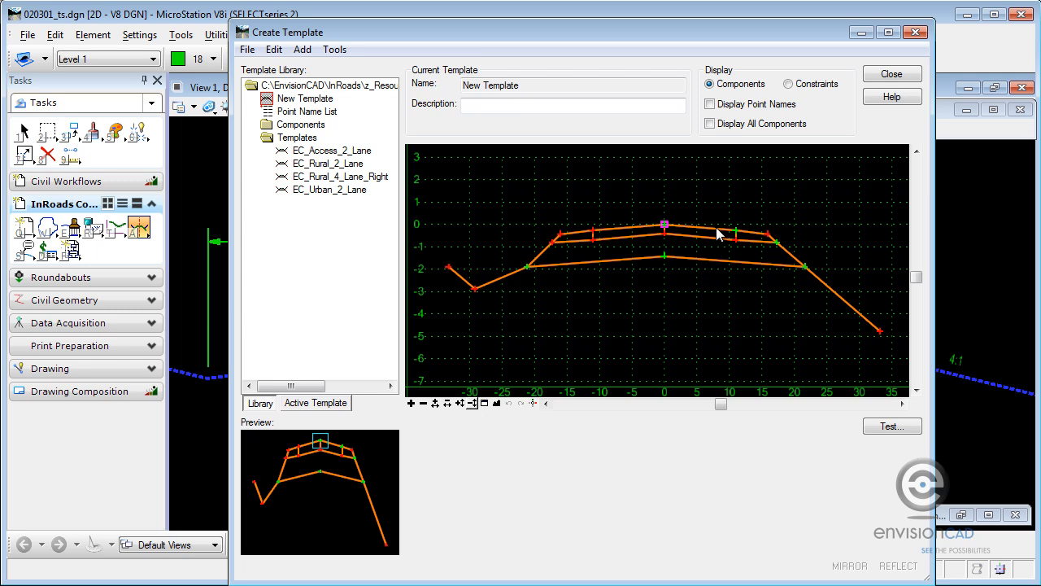
left_click(334, 50)
left_click(372, 122)
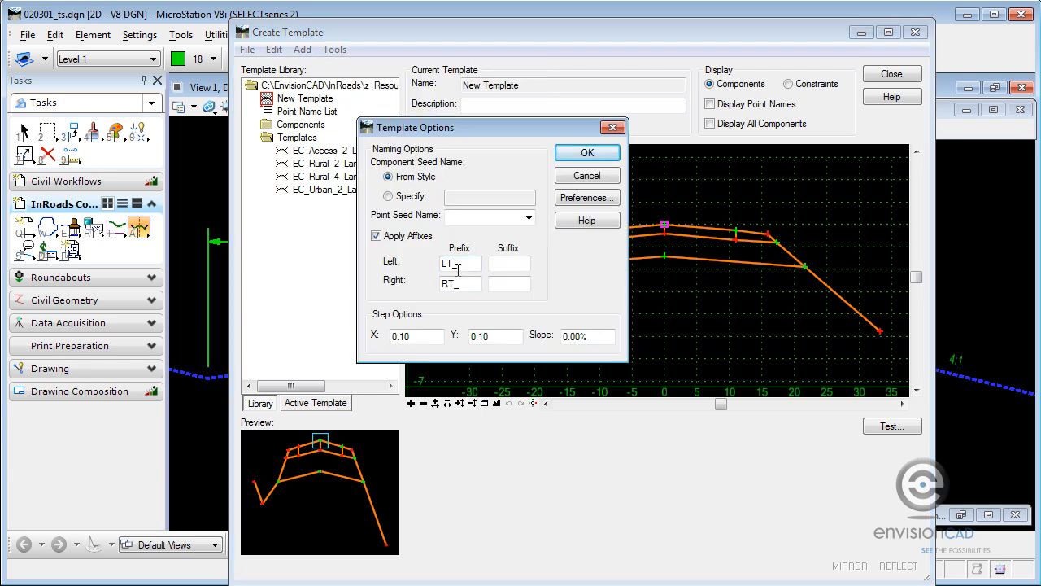
left_click(587, 176)
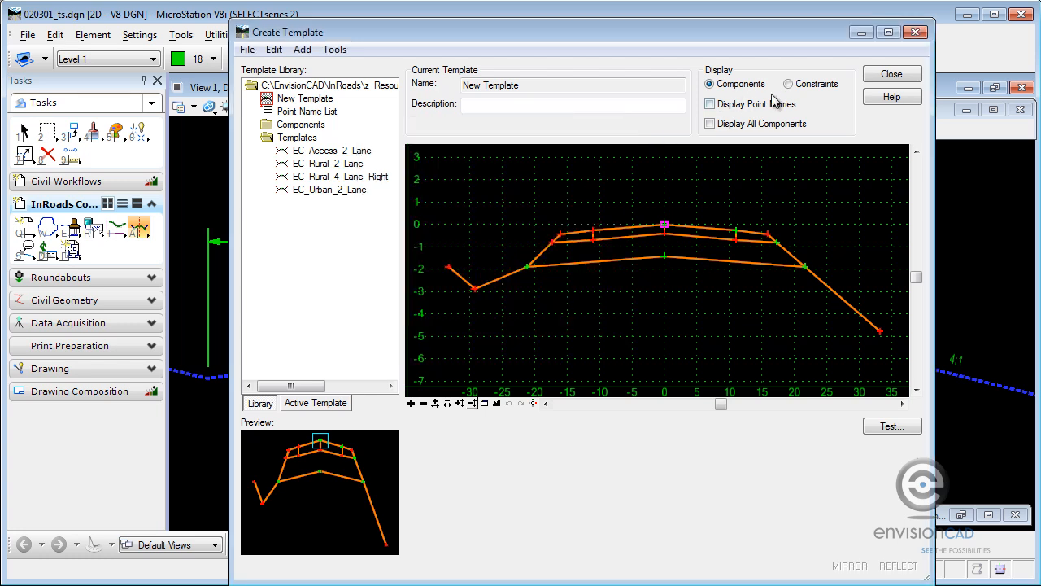
left_click(710, 105)
scroll(622, 274, "up", 2)
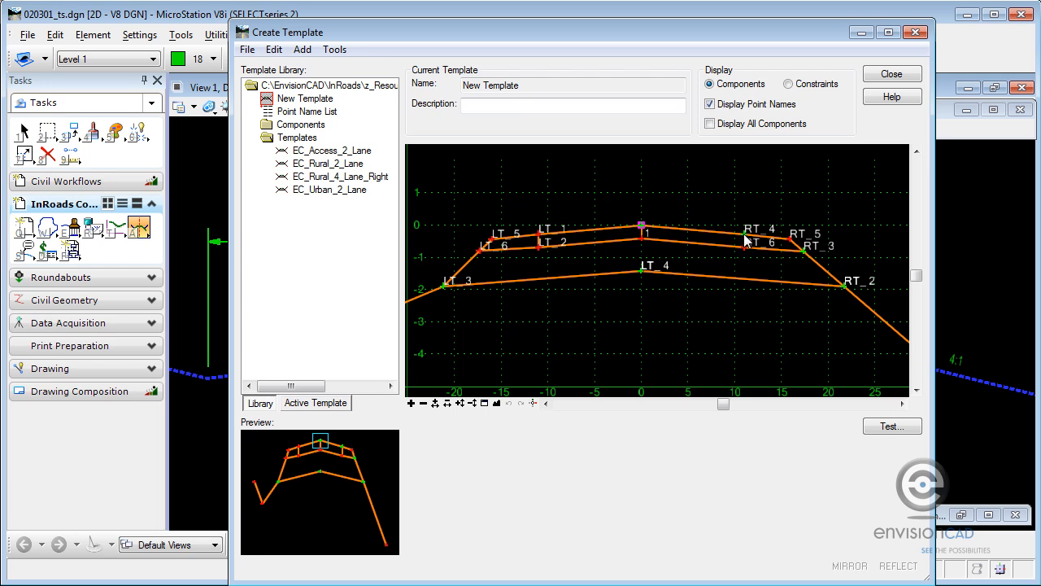
- Rename the right lane's pavement component as ASPAHLT and assign it the D_HMA_Pvmt style
double_click(717, 236)
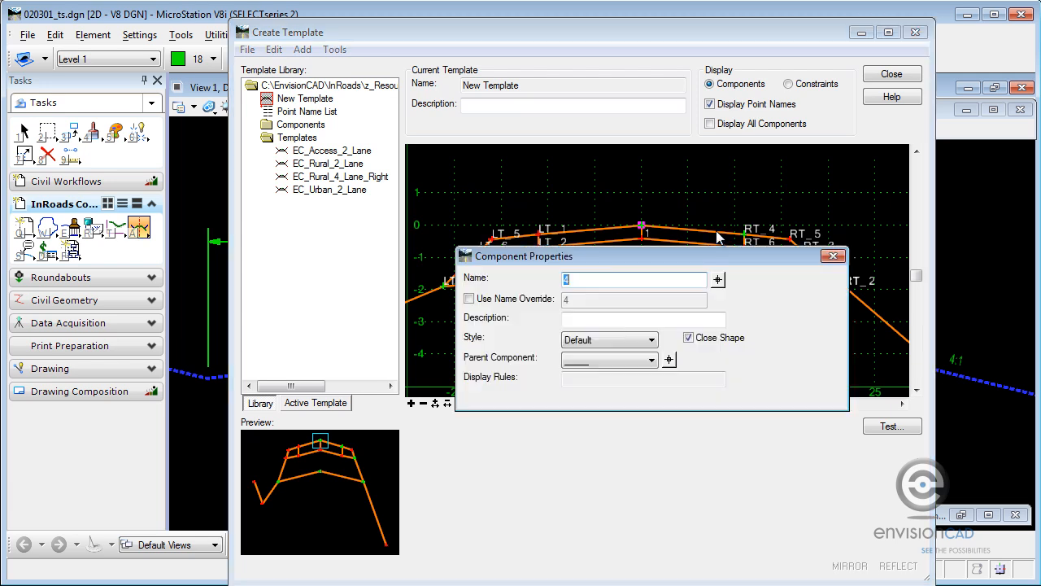
left_click(651, 340)
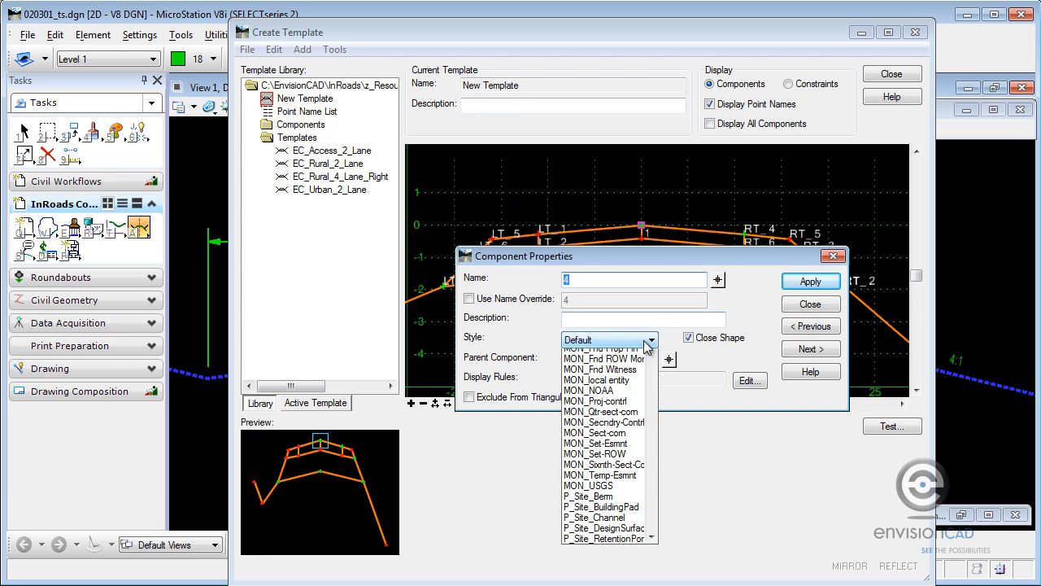
mouse_move(653, 402)
left_mouse_down()
mouse_move(653, 432)
mouse_move(652, 395)
left_mouse_up()
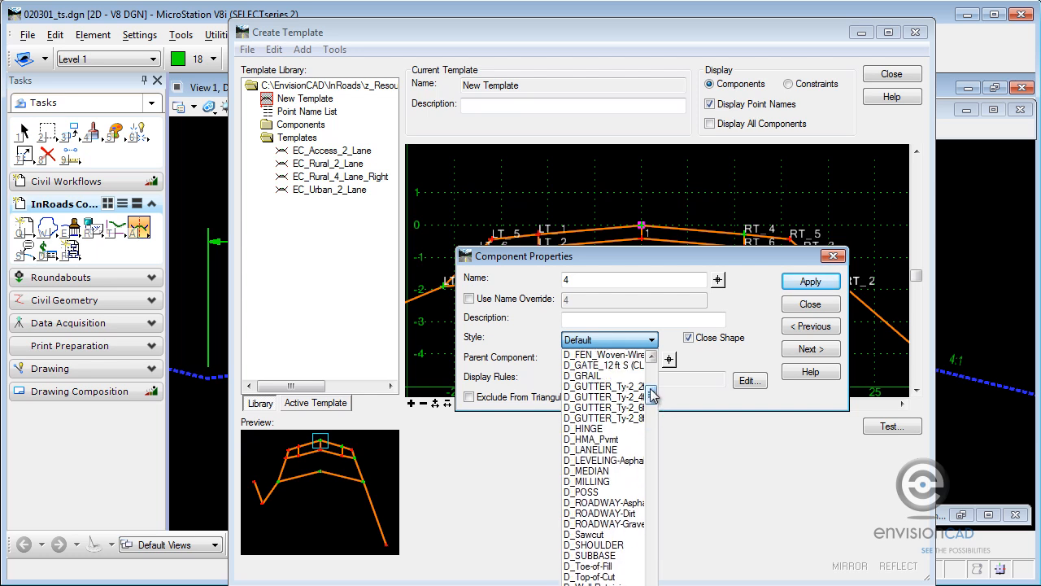
left_click(610, 439)
double_click(616, 281)
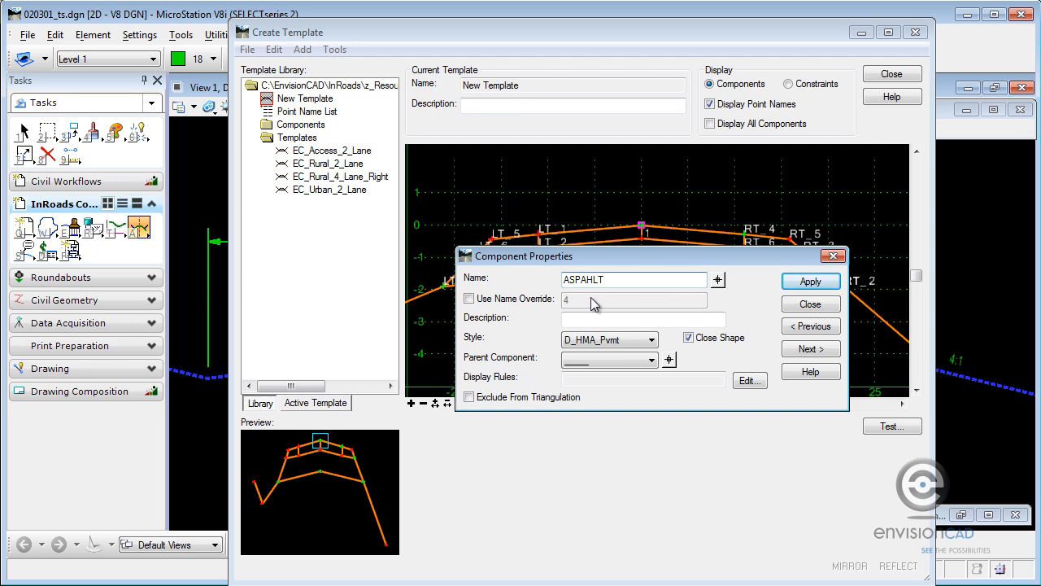
left_click(811, 282)
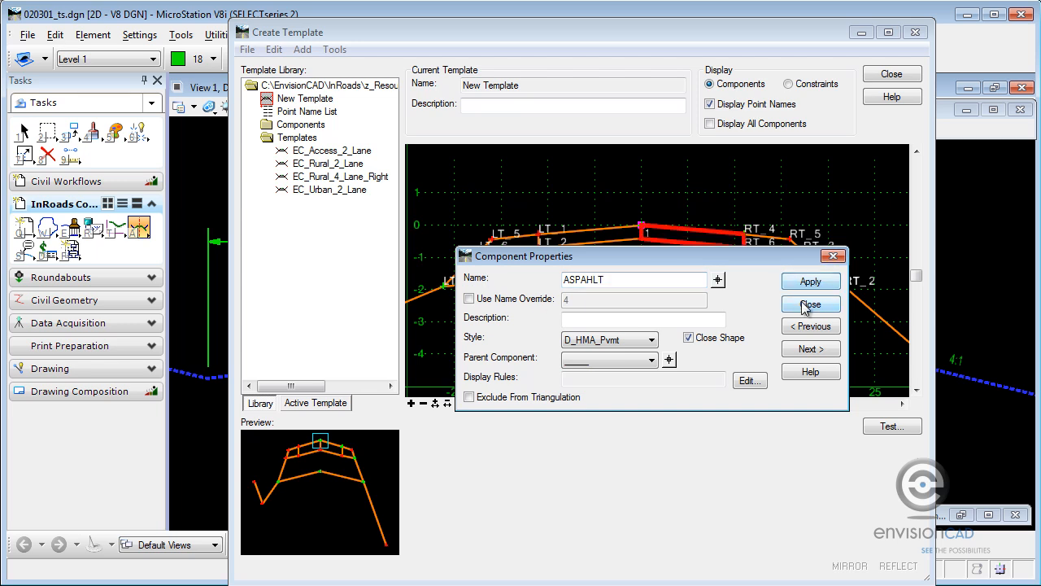
left_click(810, 305)
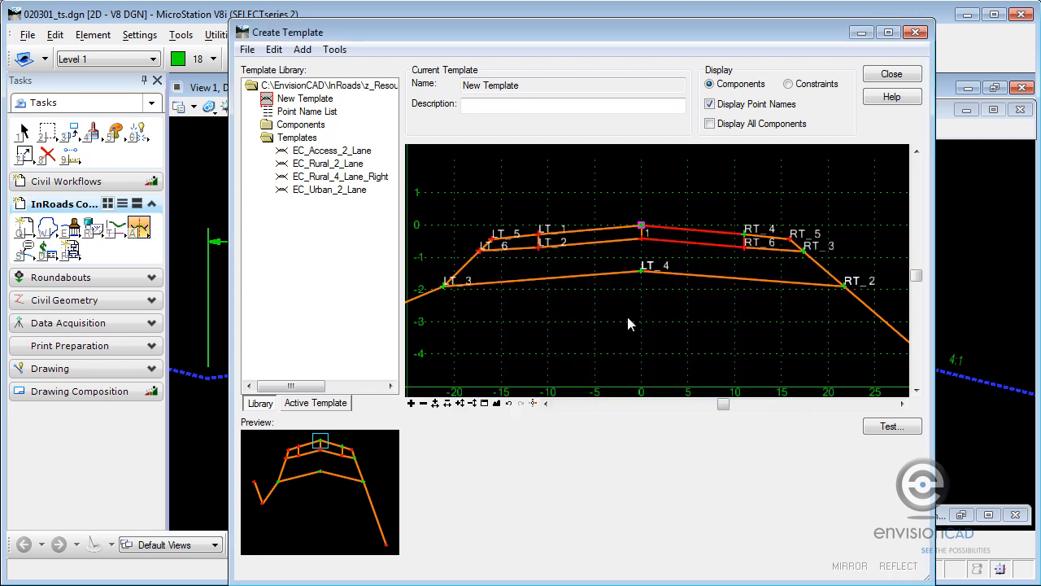
- Inspect the style, component membership and constraints of the point at the pavement's bottom on the centerline
double_click(642, 240)
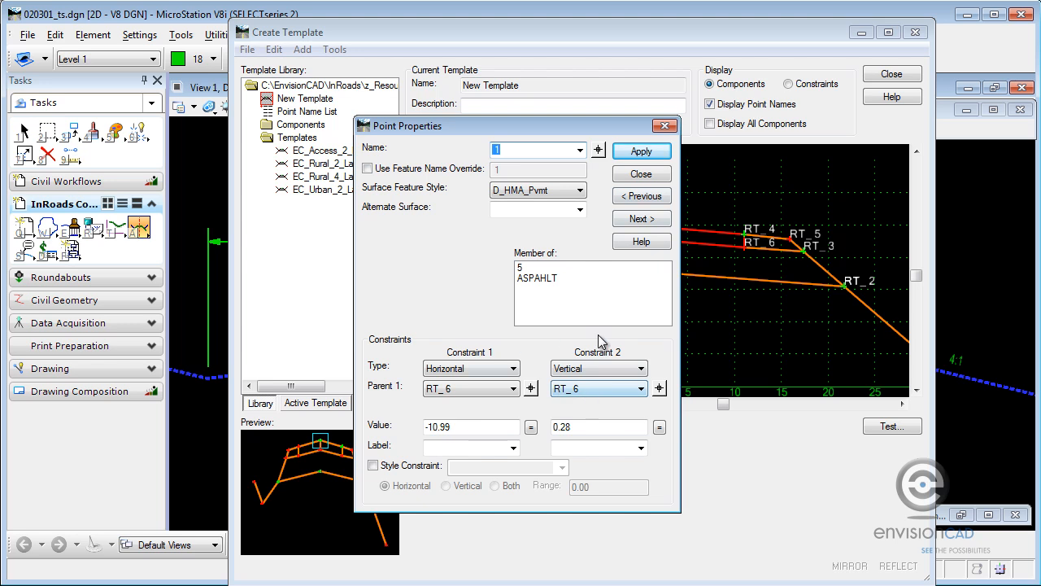
left_click(634, 177)
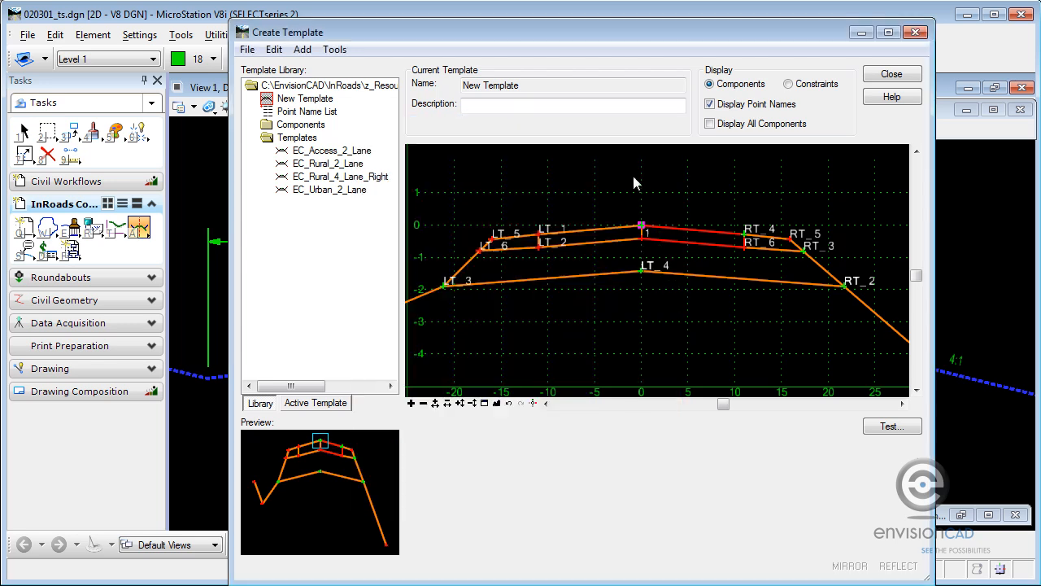
- Change the second constraint of end-condition point RT_1 to Slope and make its end condition infinite
middle_click_drag(836, 330, 664, 247)
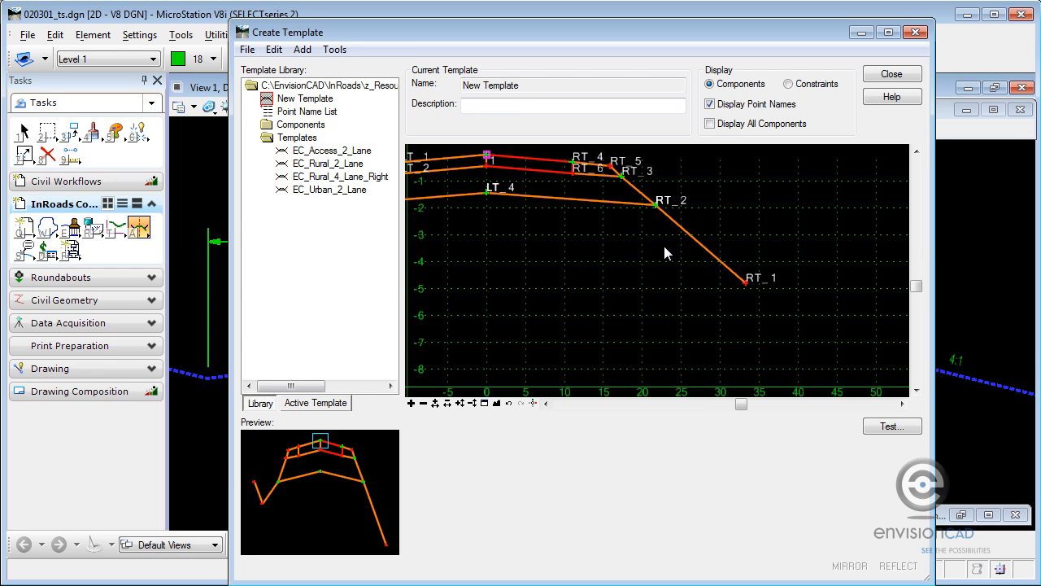
double_click(744, 282)
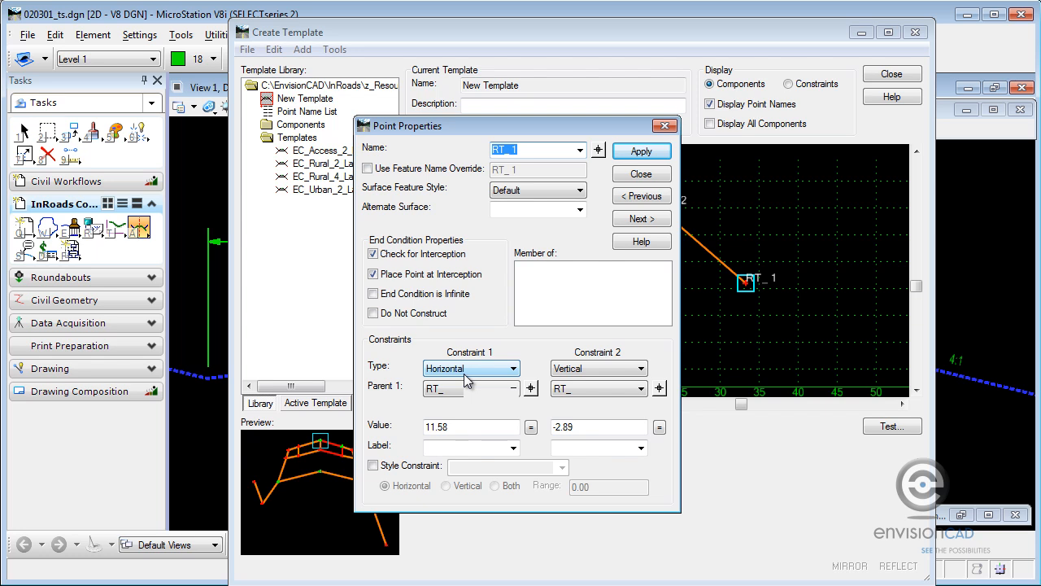
left_click(617, 374)
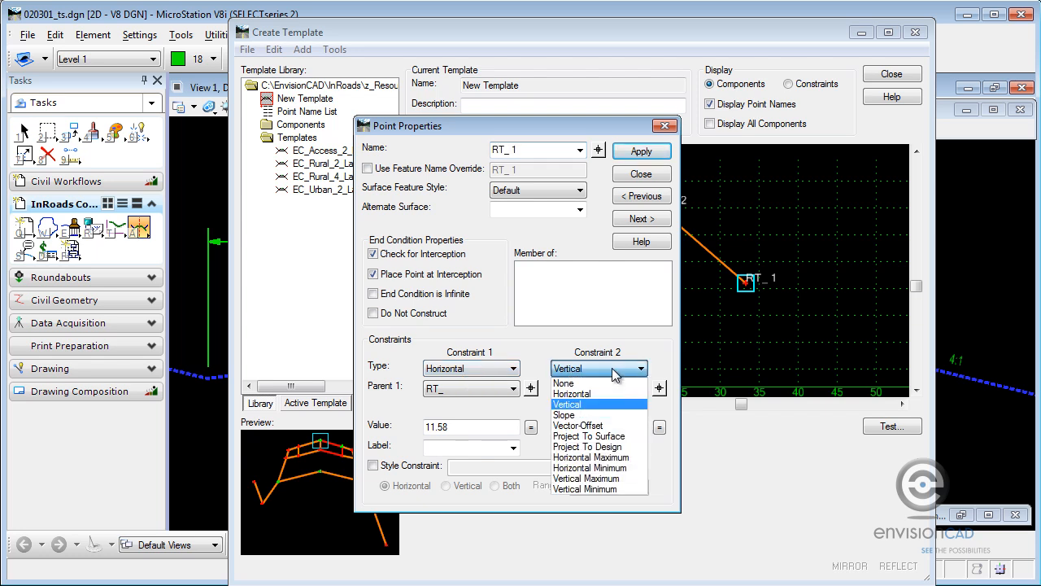
left_click(598, 416)
left_click_drag(583, 428, 550, 432)
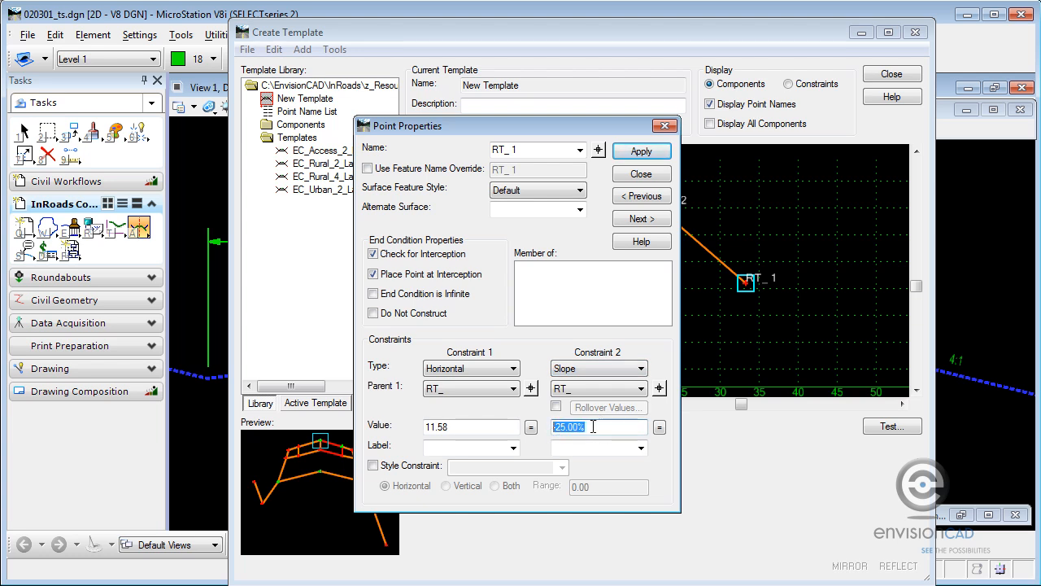
left_click(374, 294)
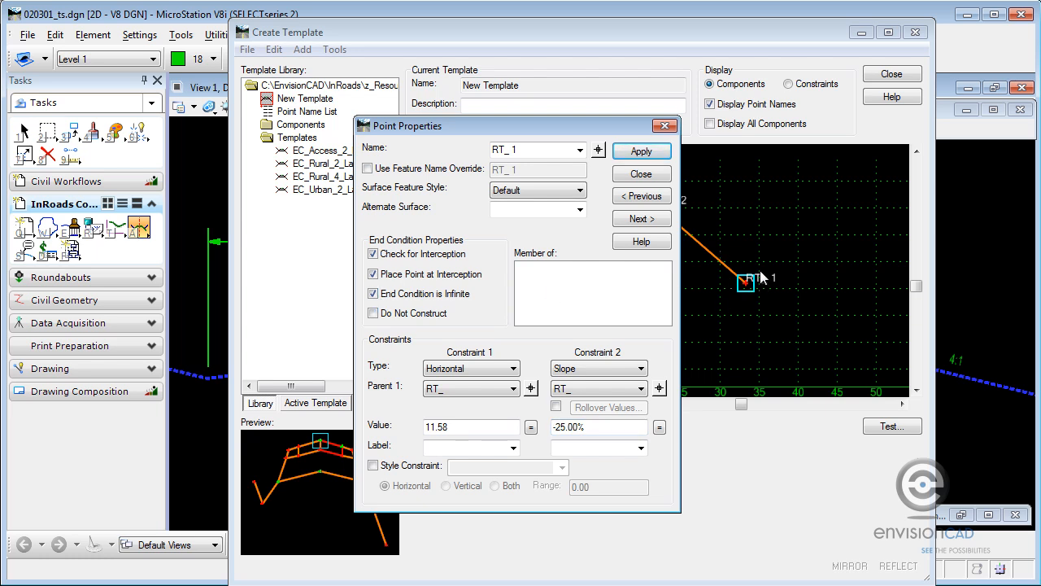
left_click(632, 148)
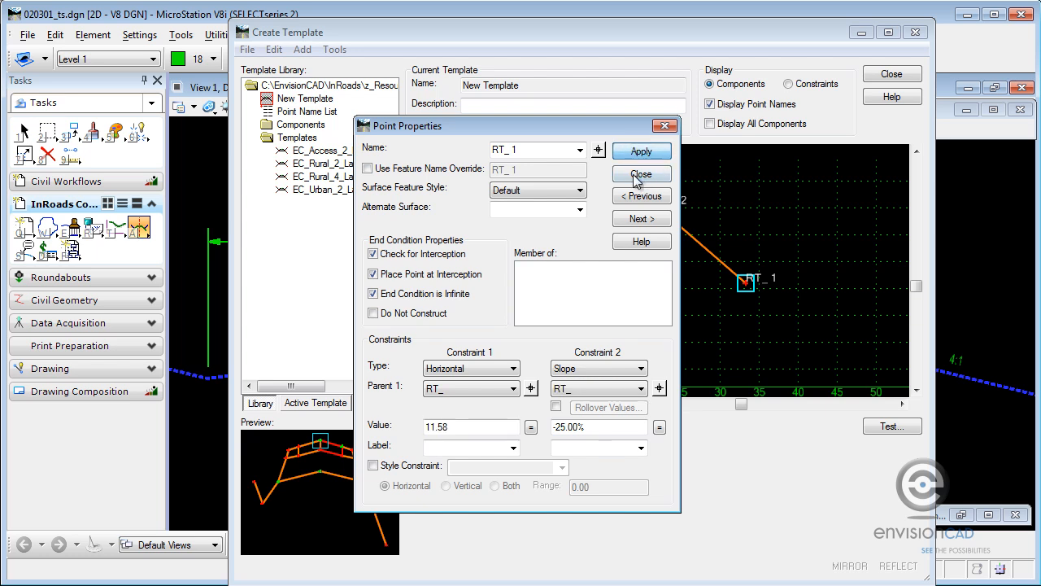
- Test the new template's end conditions by drawing the active surface at different elevations below the roadway
left_click(641, 175)
scroll(557, 238, "down", 3)
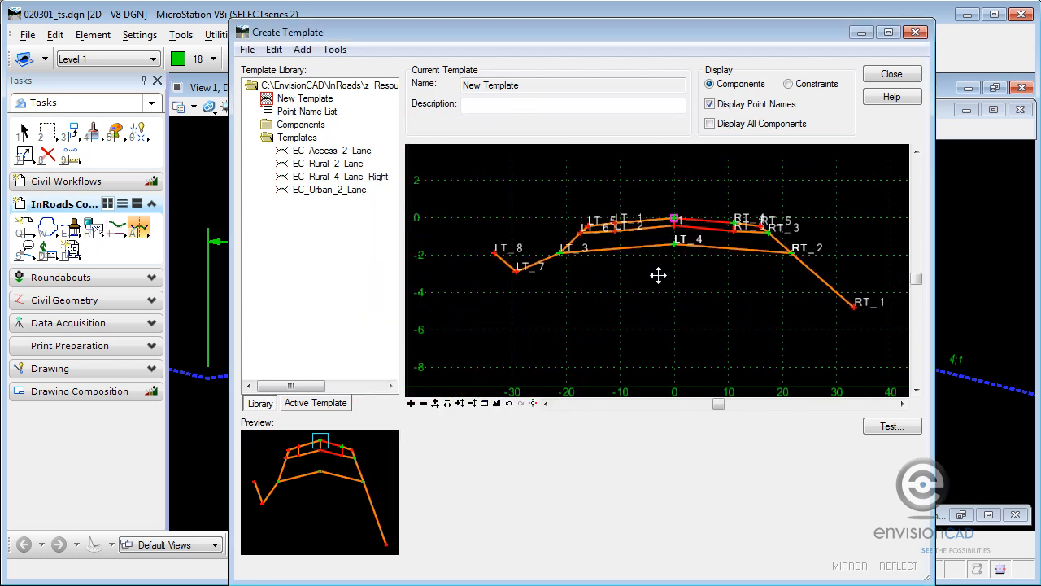
middle_click_drag(658, 275, 642, 273)
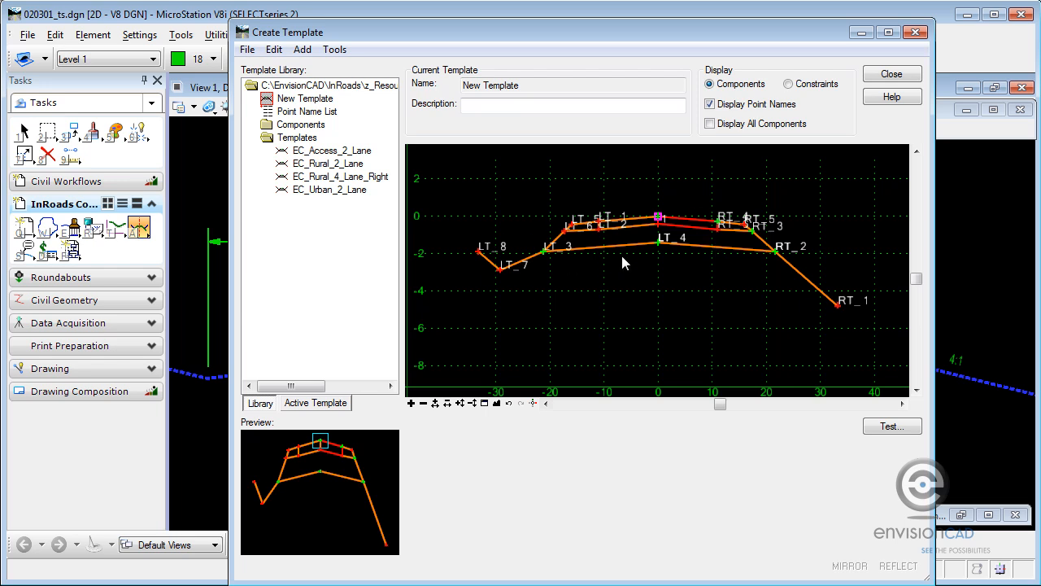
left_click(889, 426)
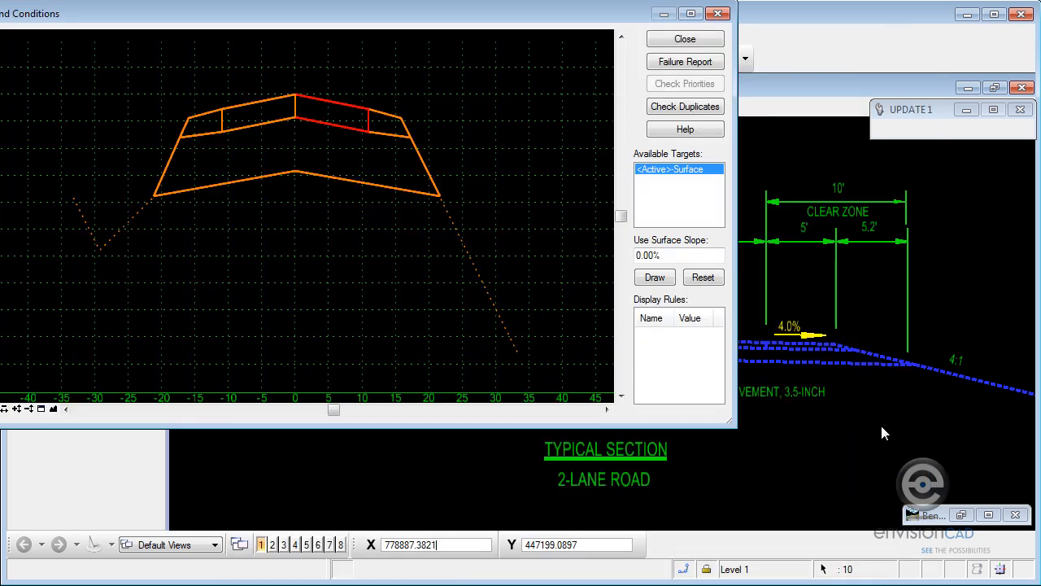
left_click(655, 278)
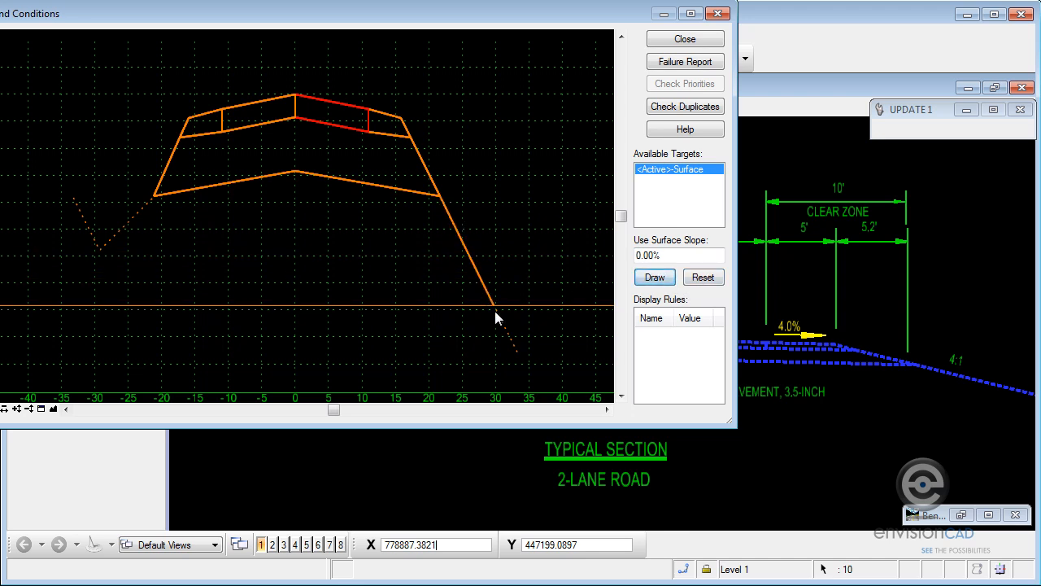
left_click(572, 200)
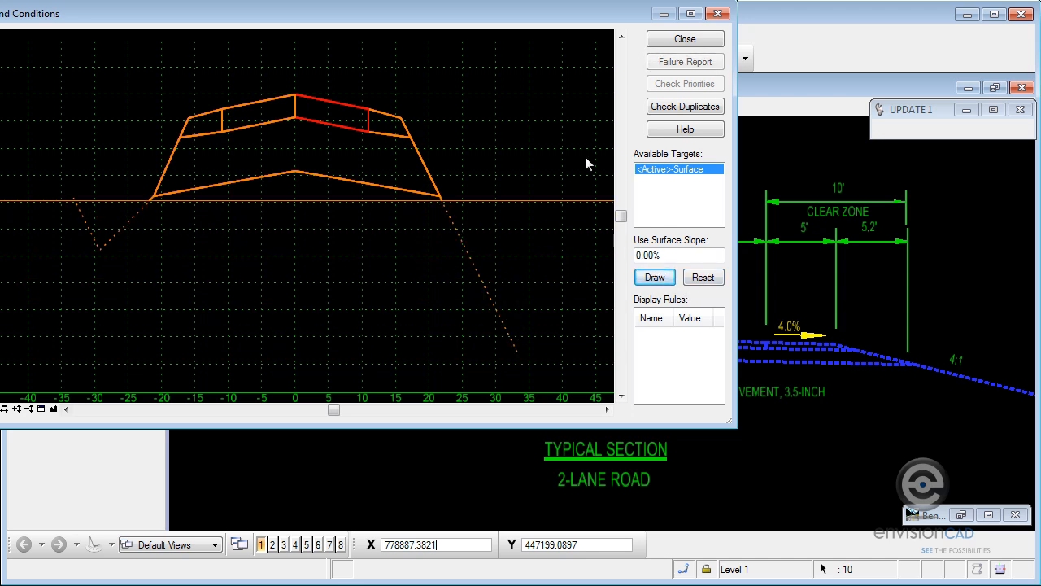
left_click(689, 39)
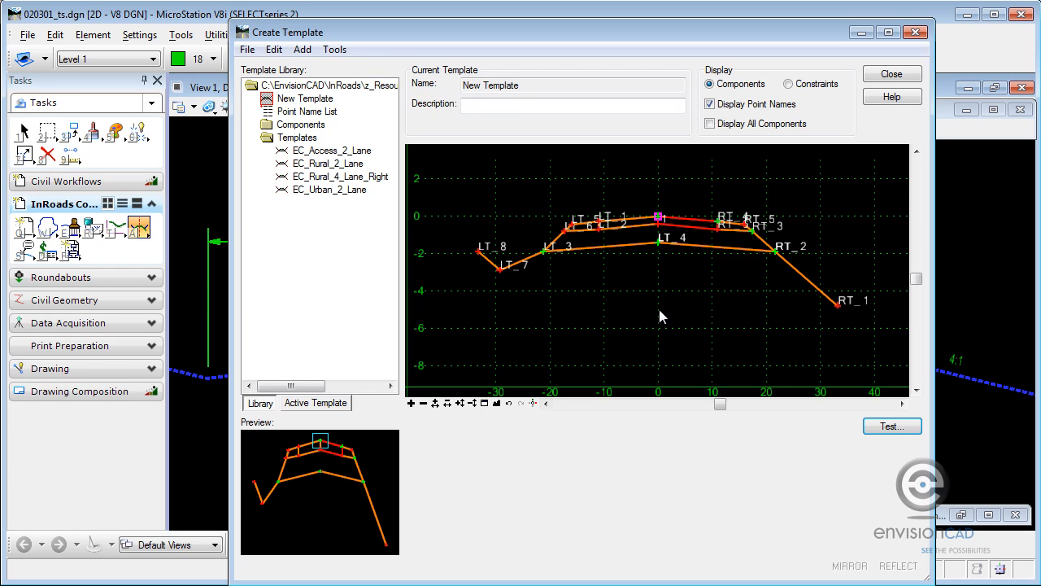
- Rename the new template in the template library as SAMPLE
left_click(306, 106)
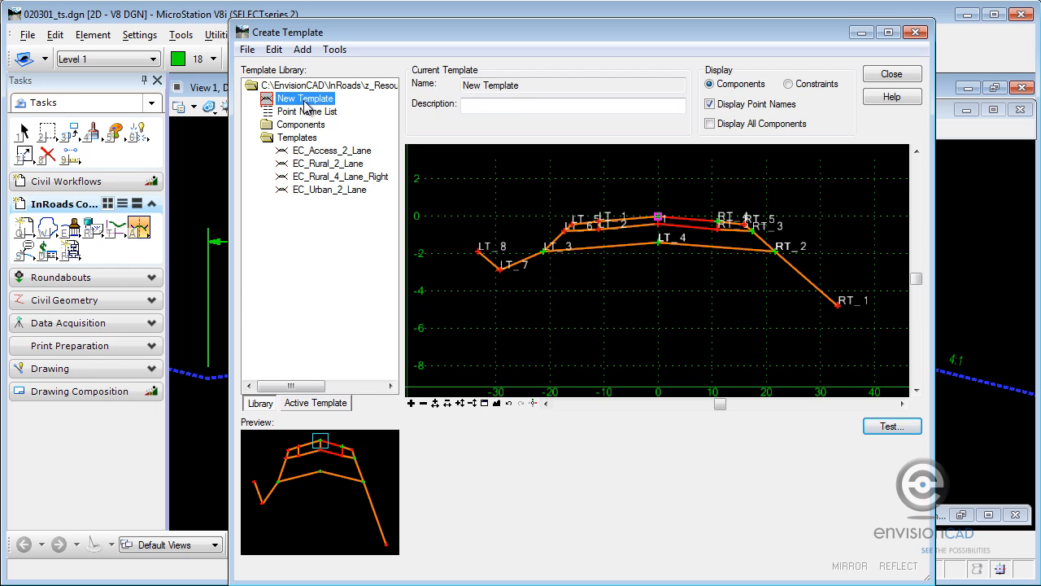
right_click(306, 104)
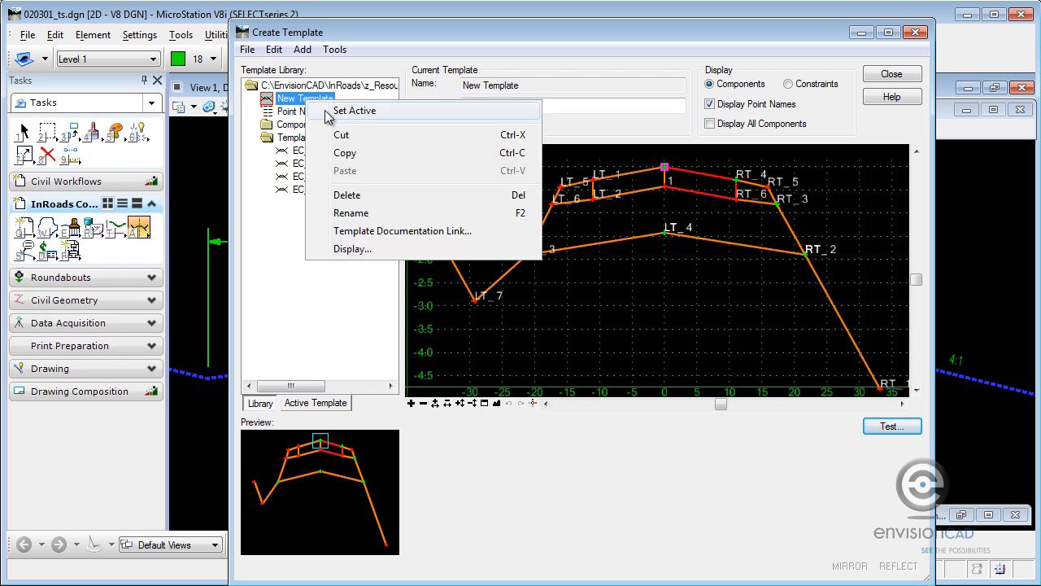
type("SAMPLE")
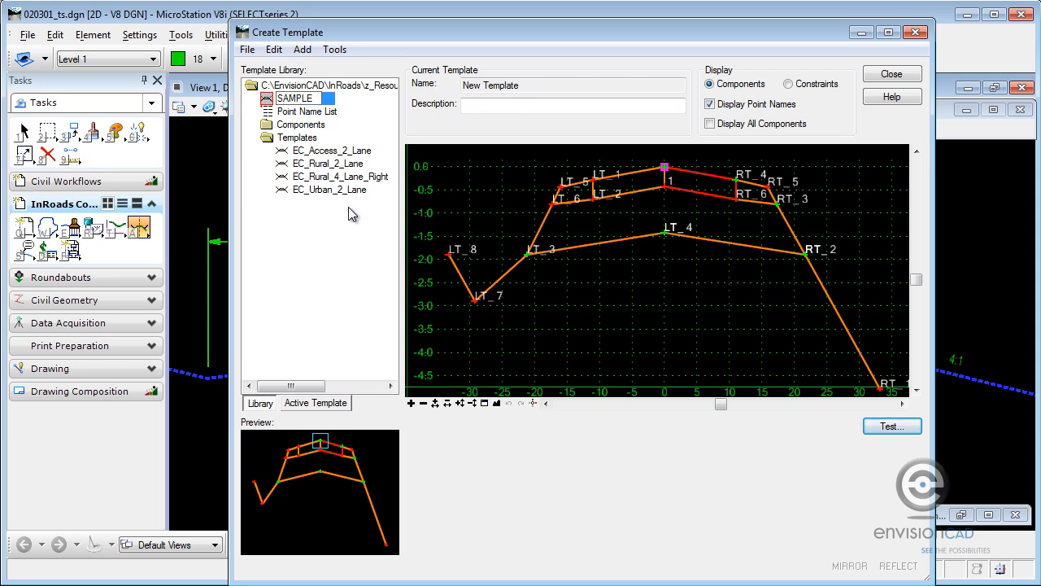
key("Return")
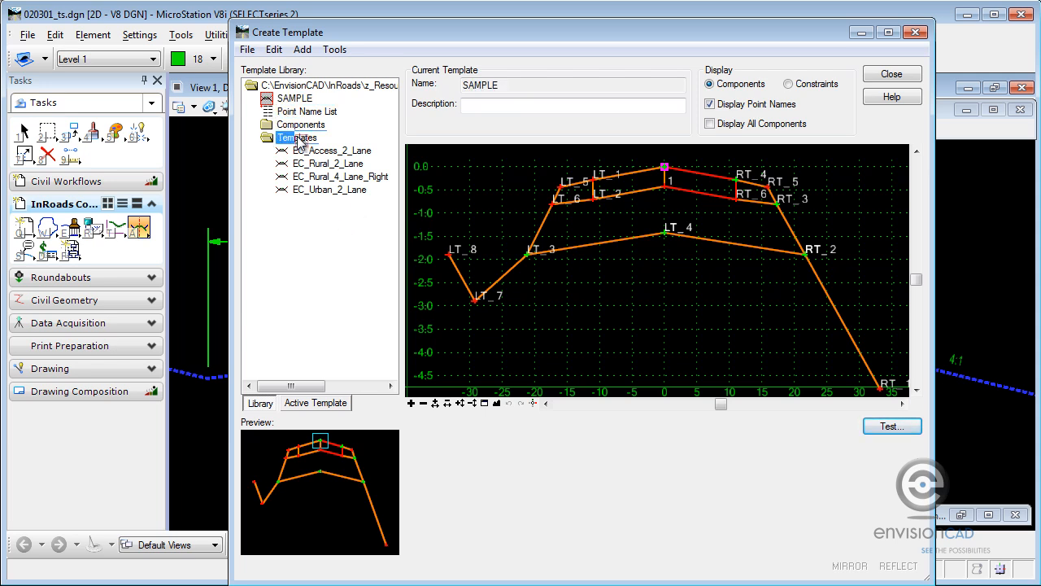
- Move the SAMPLE template into the Templates folder and make it the current template
left_click(308, 190)
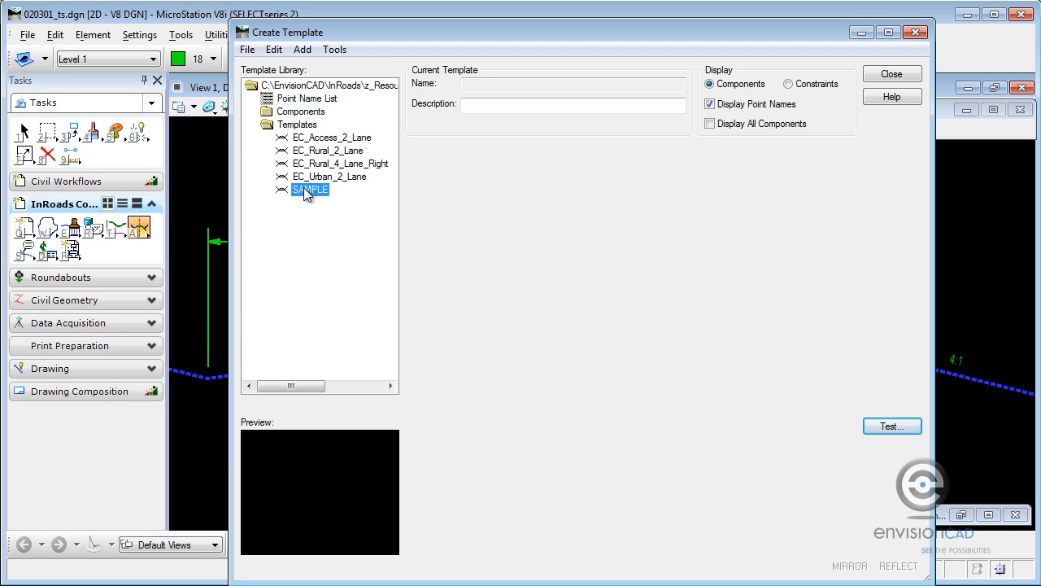
double_click(317, 192)
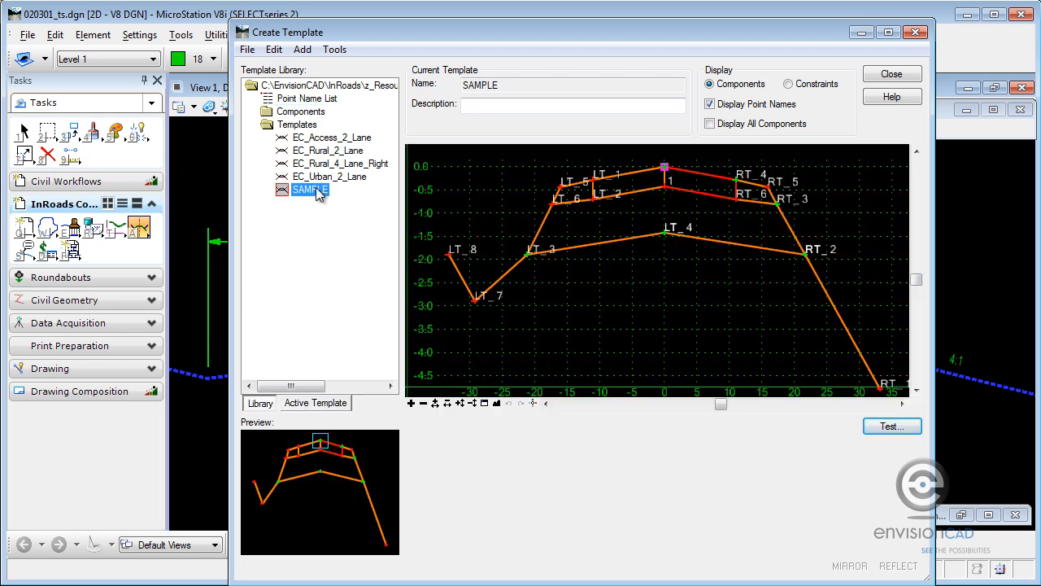